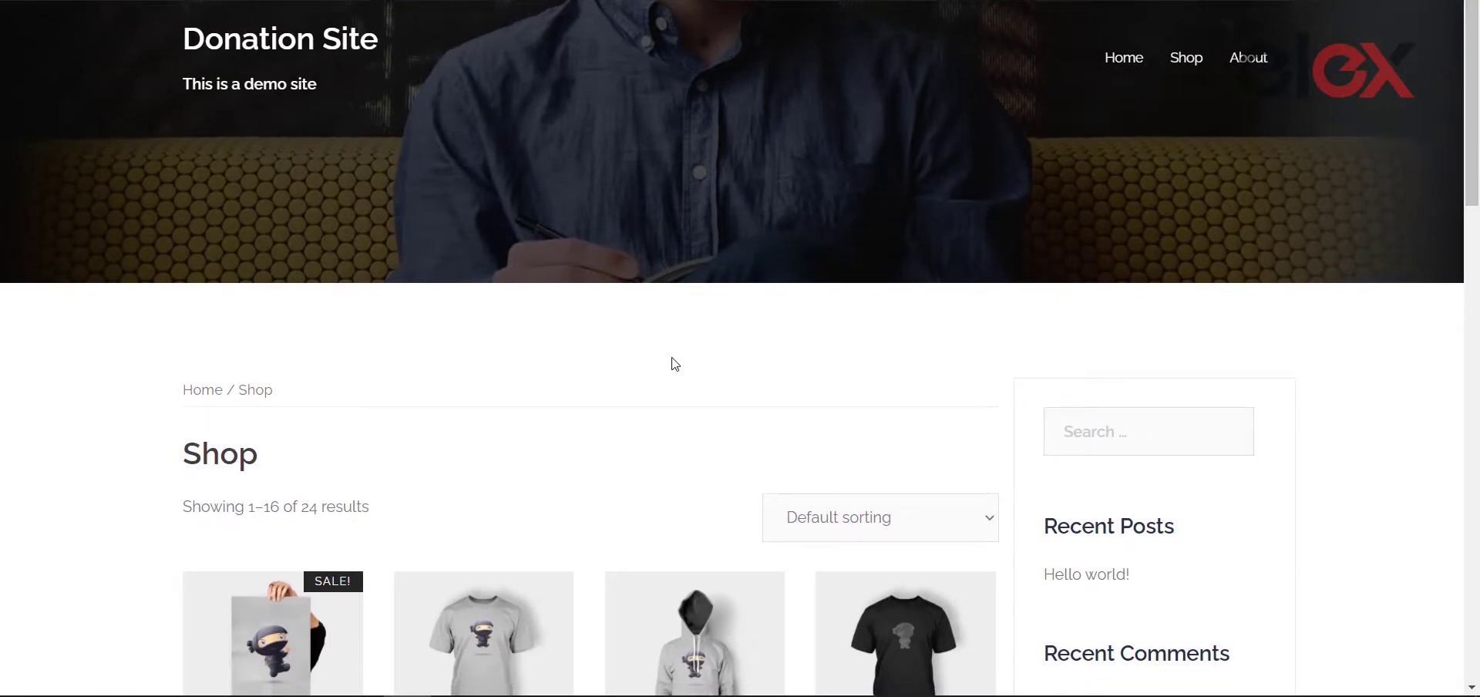
Step: Find and open the ELEX Name Your Price Plugin (Free) product on the ELEX site
scroll(675, 364, "down", 3)
scroll(676, 364, "down", 4)
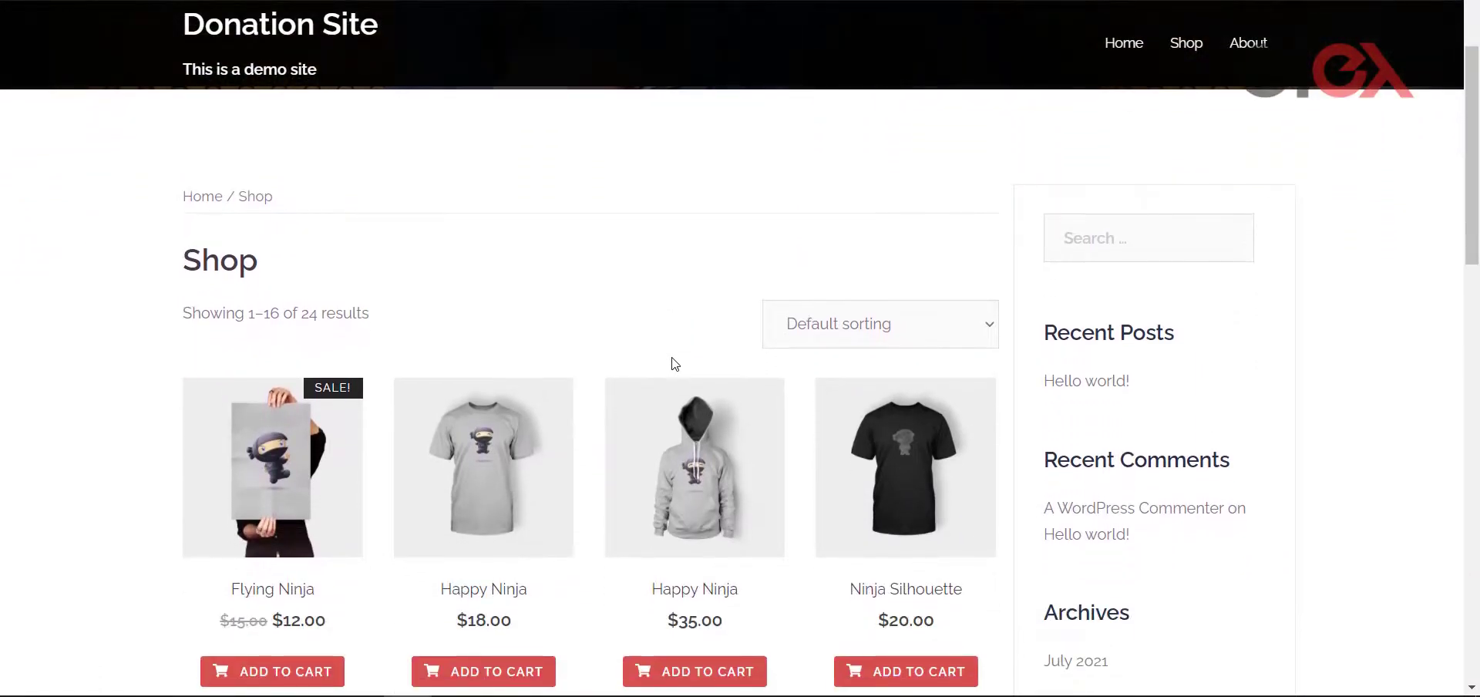
scroll(675, 364, "down", 2)
scroll(675, 364, "down", 2)
scroll(676, 364, "down", 1)
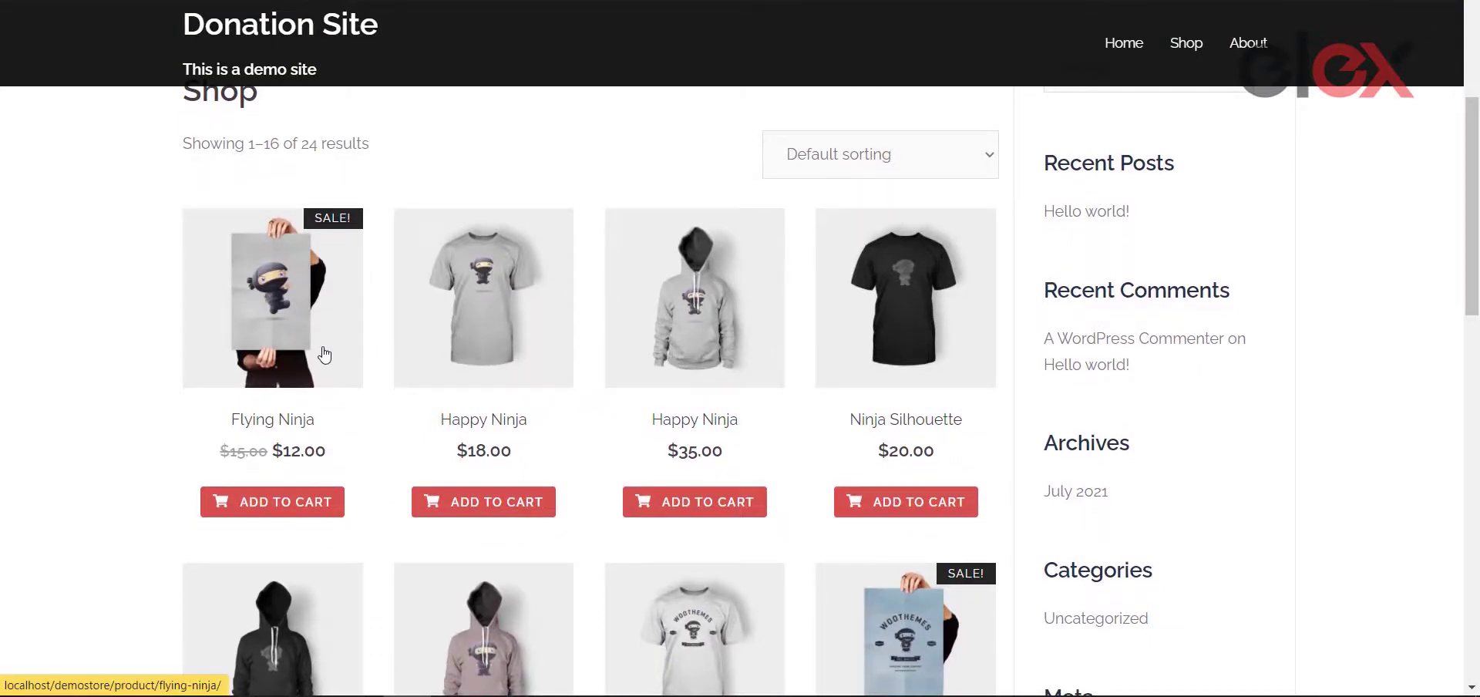
scroll(324, 355, "down", 3)
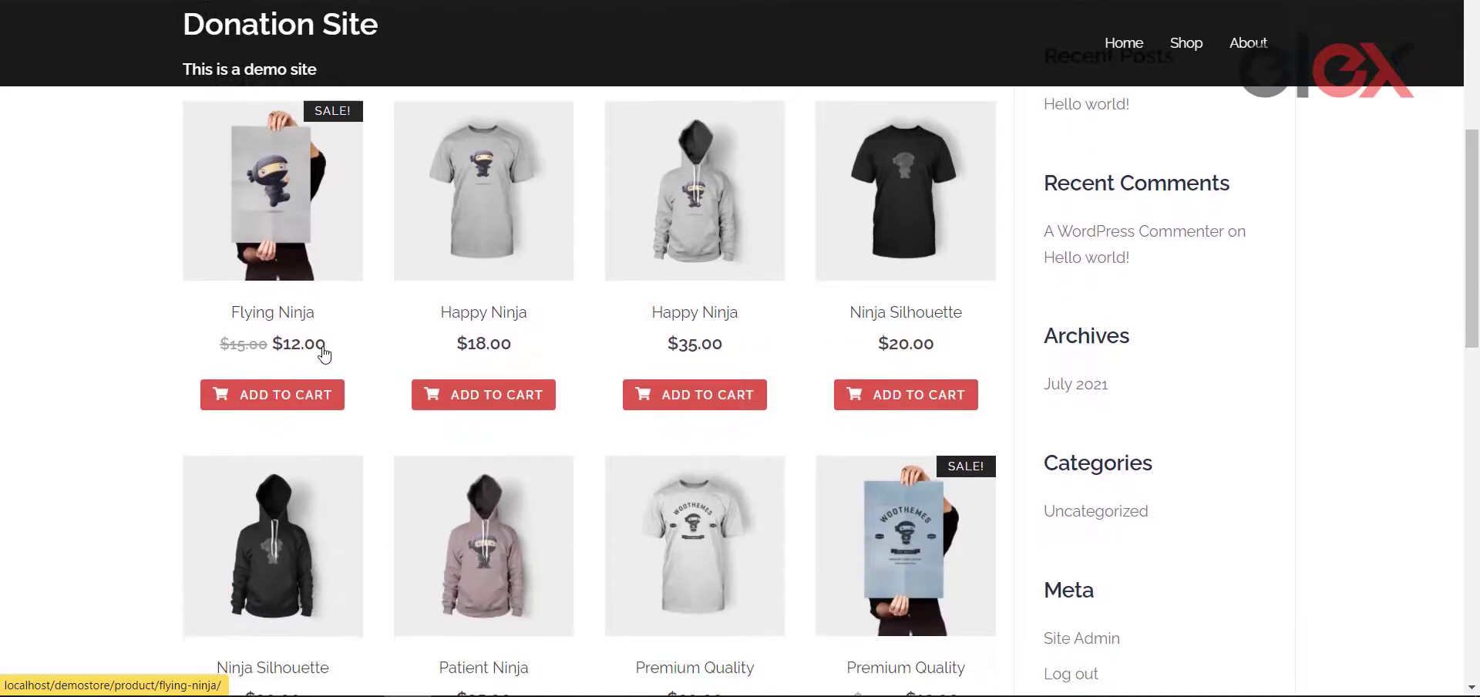
scroll(323, 354, "down", 3)
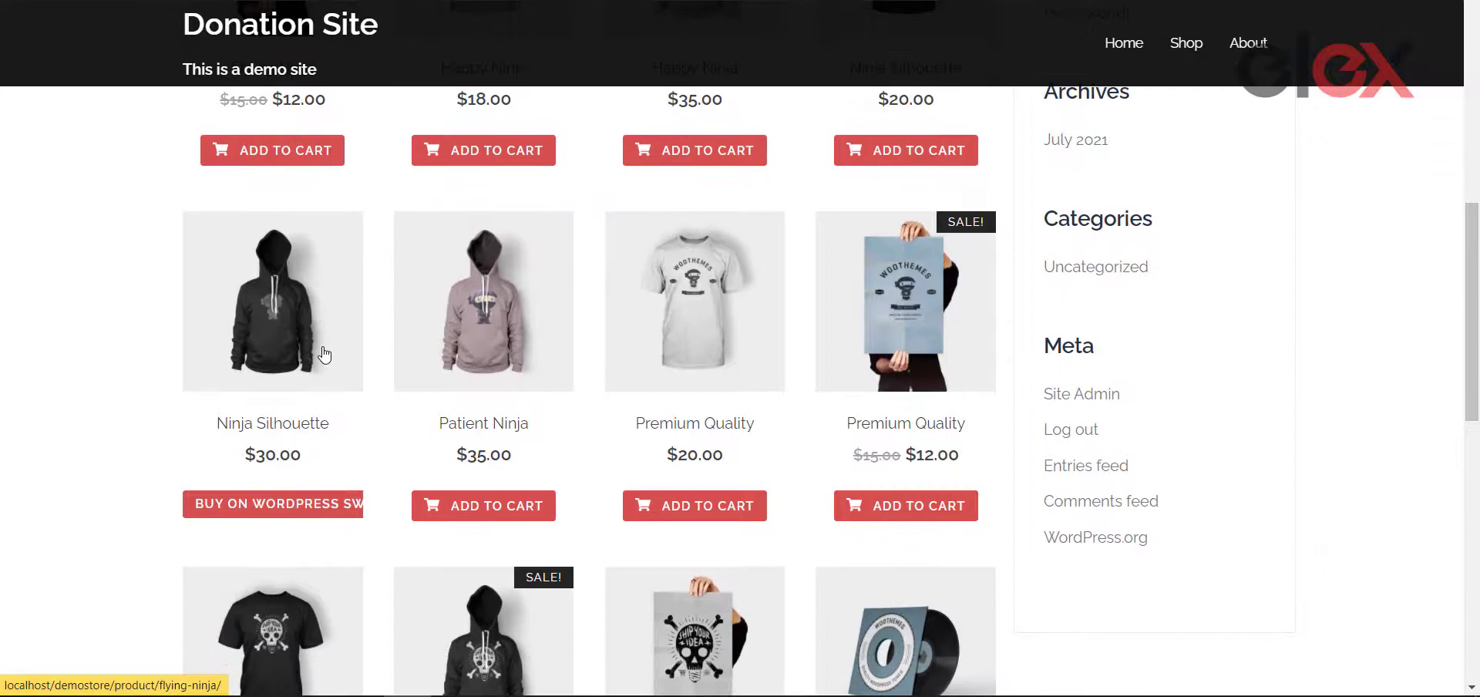
scroll(323, 353, "down", 3)
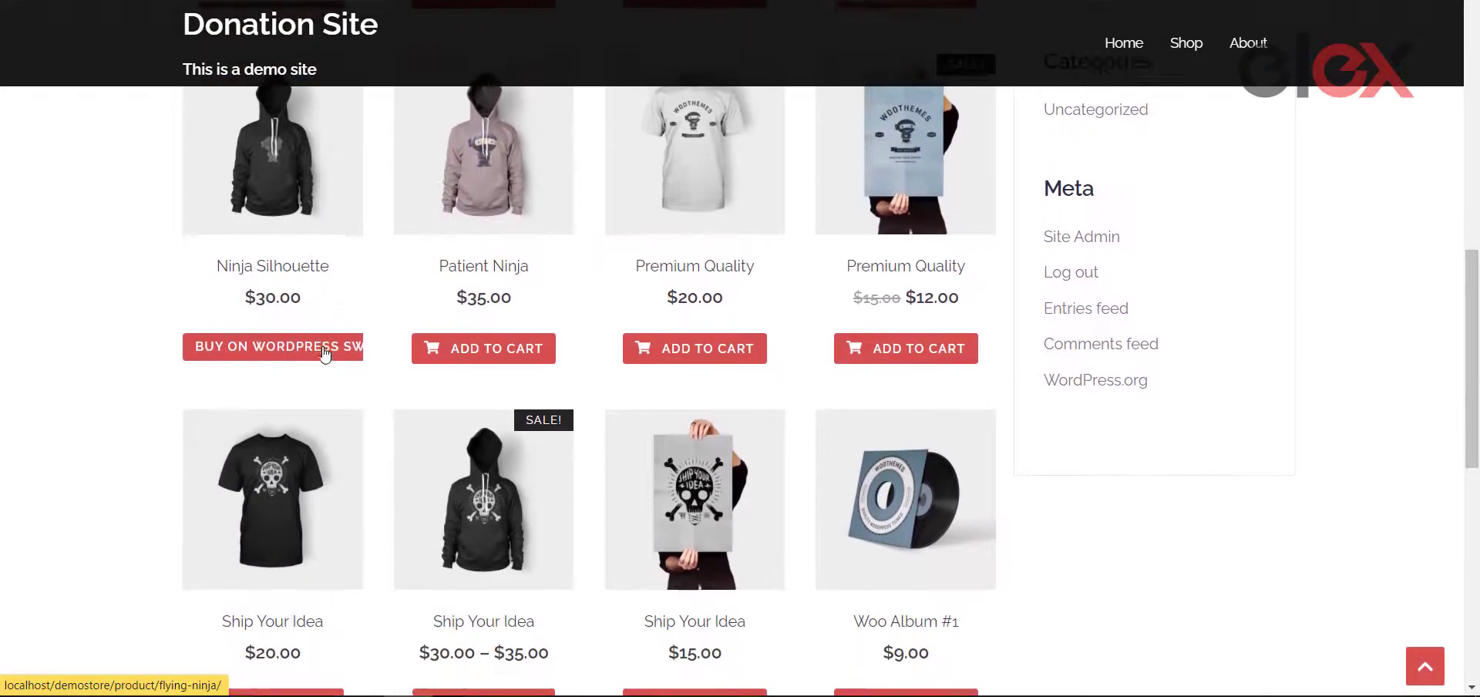
left_click(325, 354)
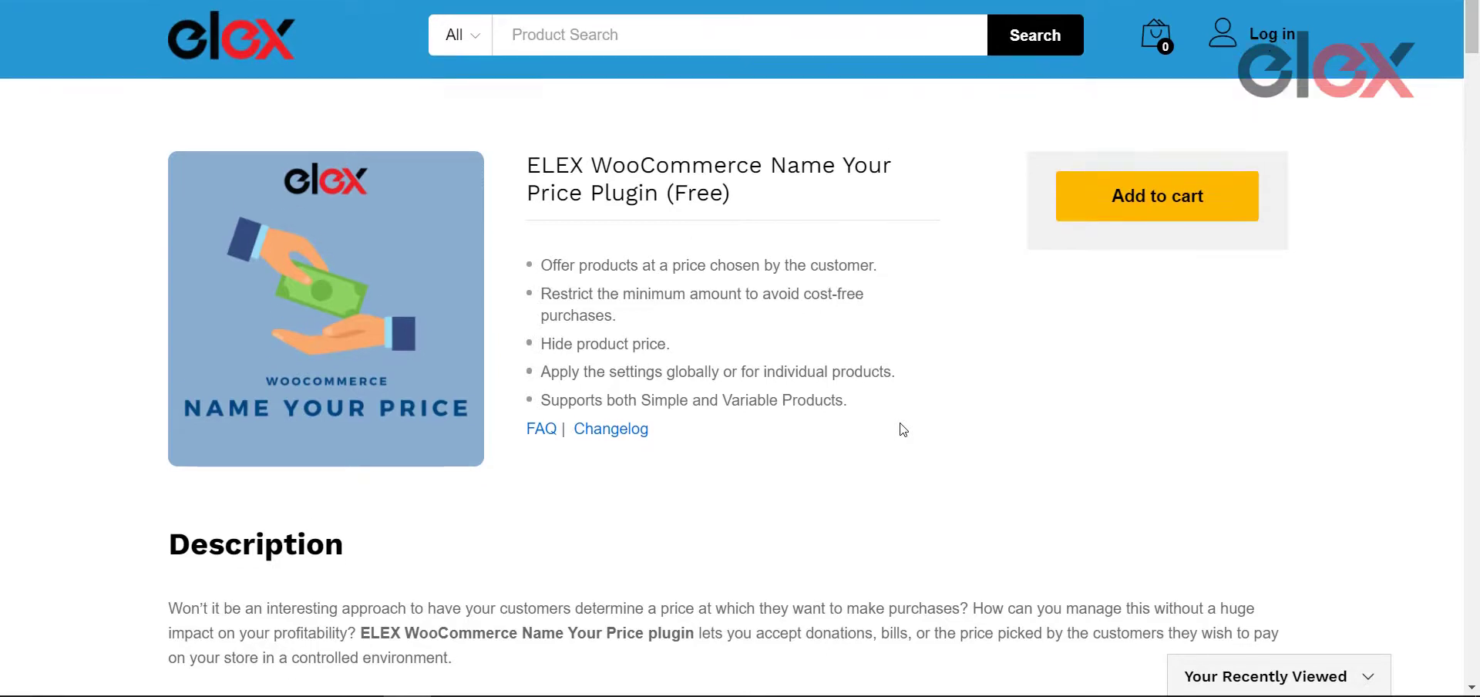
Step: Scroll down to read the plugin's product description
scroll(902, 430, "down", 1)
scroll(902, 429, "down", 1)
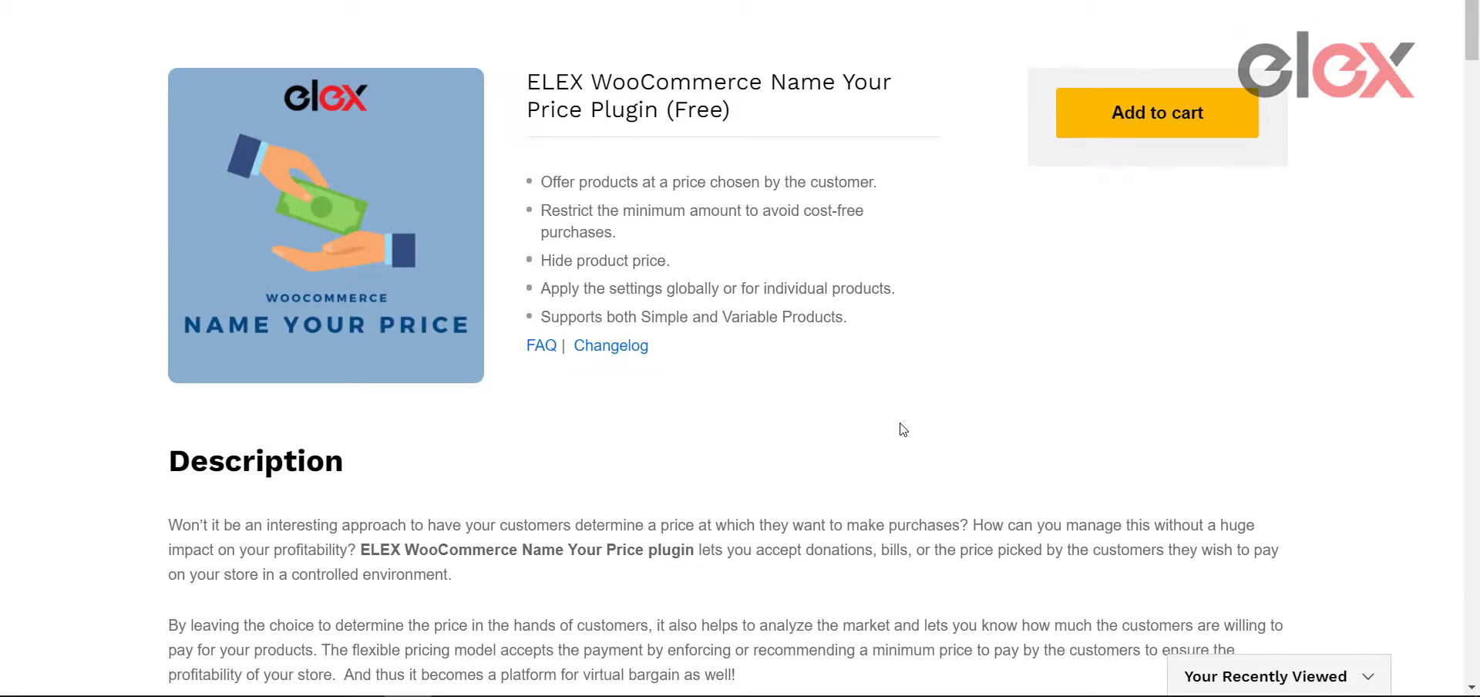
scroll(903, 429, "down", 1)
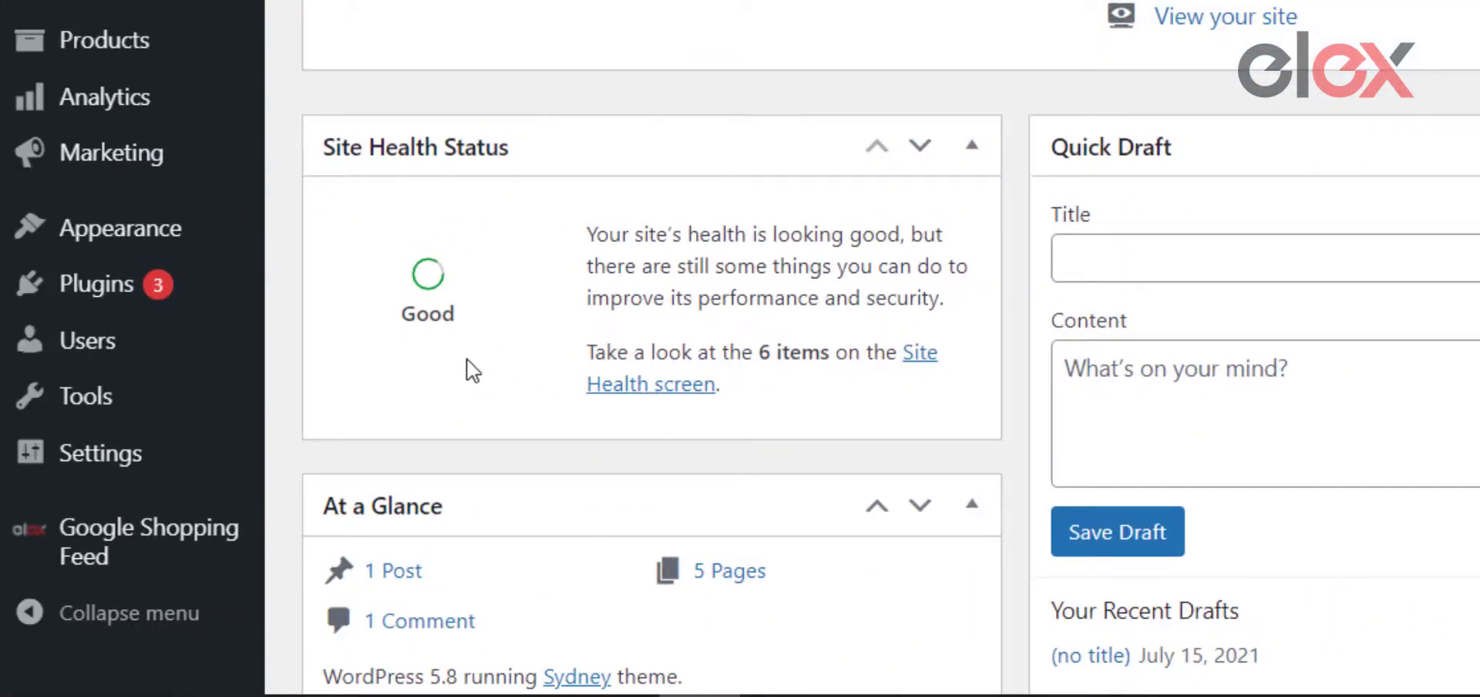
Step: Upload elex-woo-flexible-pricing.zip through Plugins > Add New and install it
mouse_move(96, 284)
left_click(331, 333)
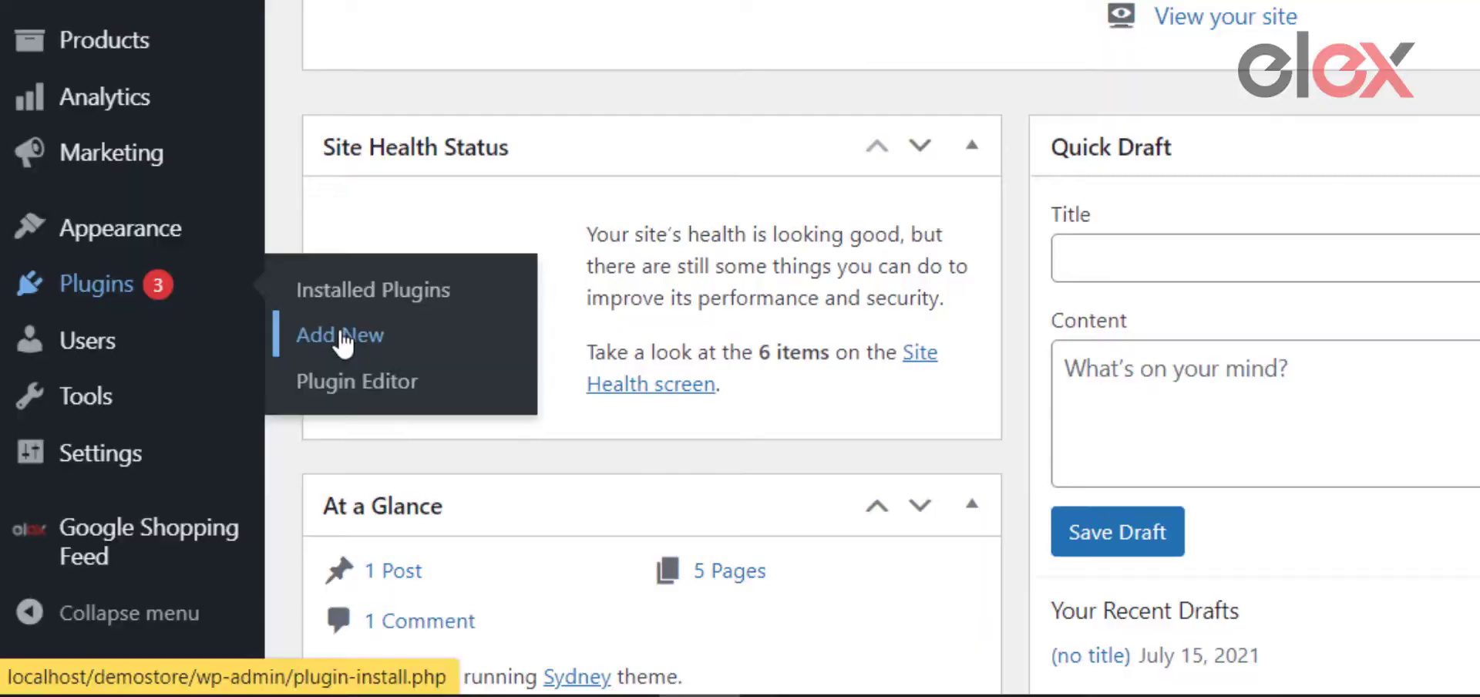
left_click(420, 44)
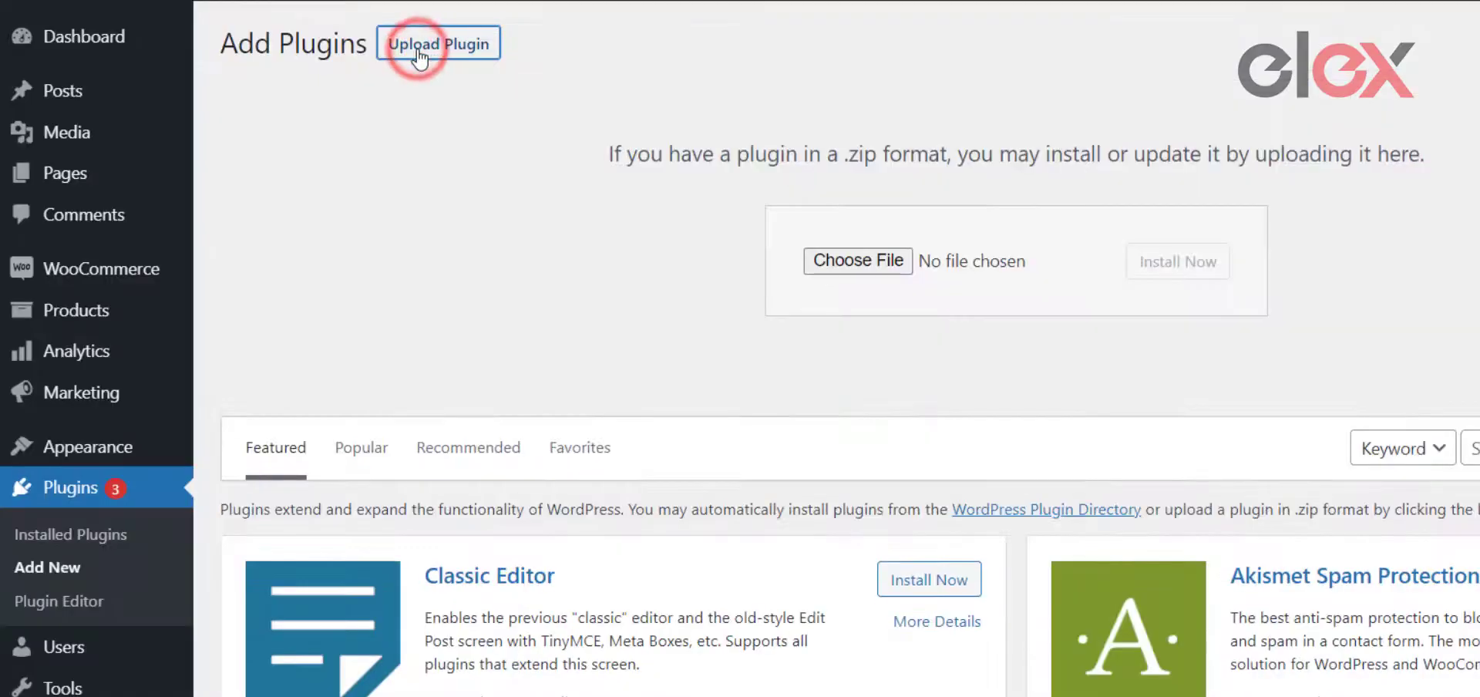
left_click(822, 261)
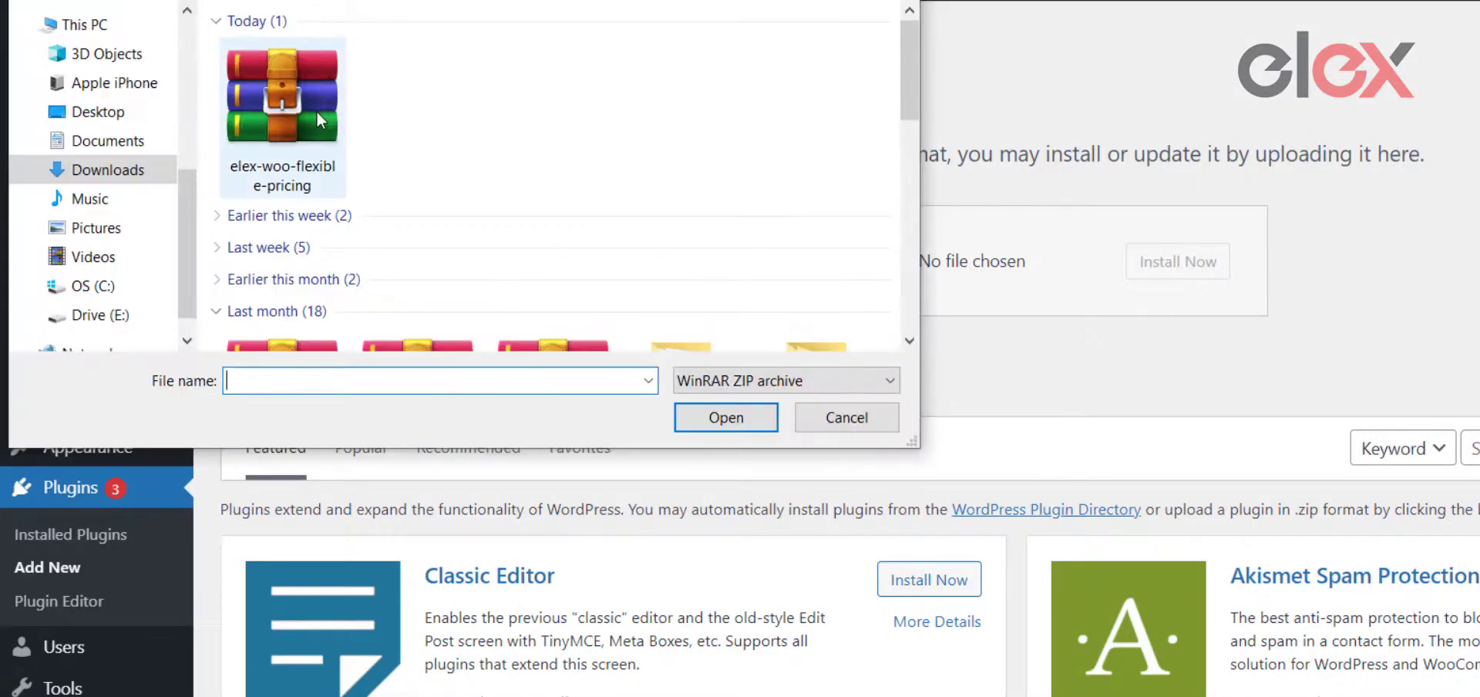
double_click(317, 115)
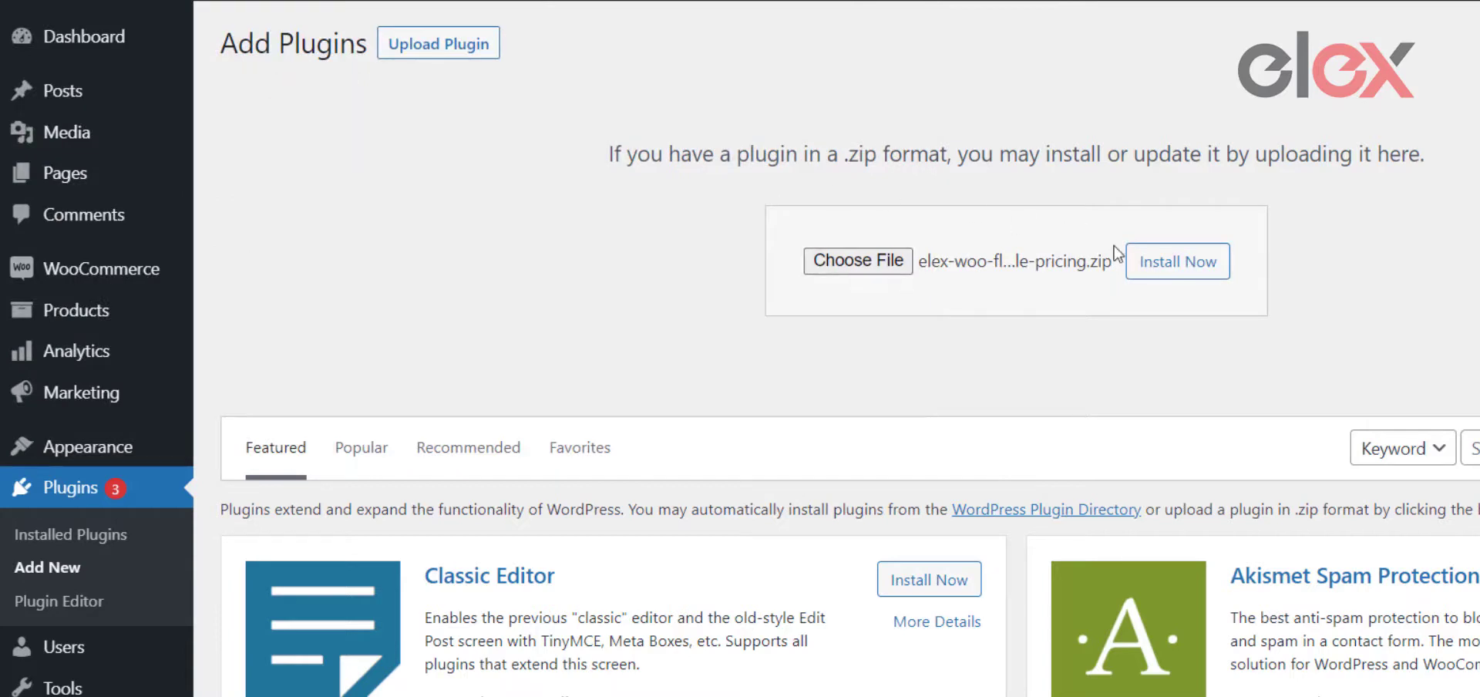
left_click(1213, 275)
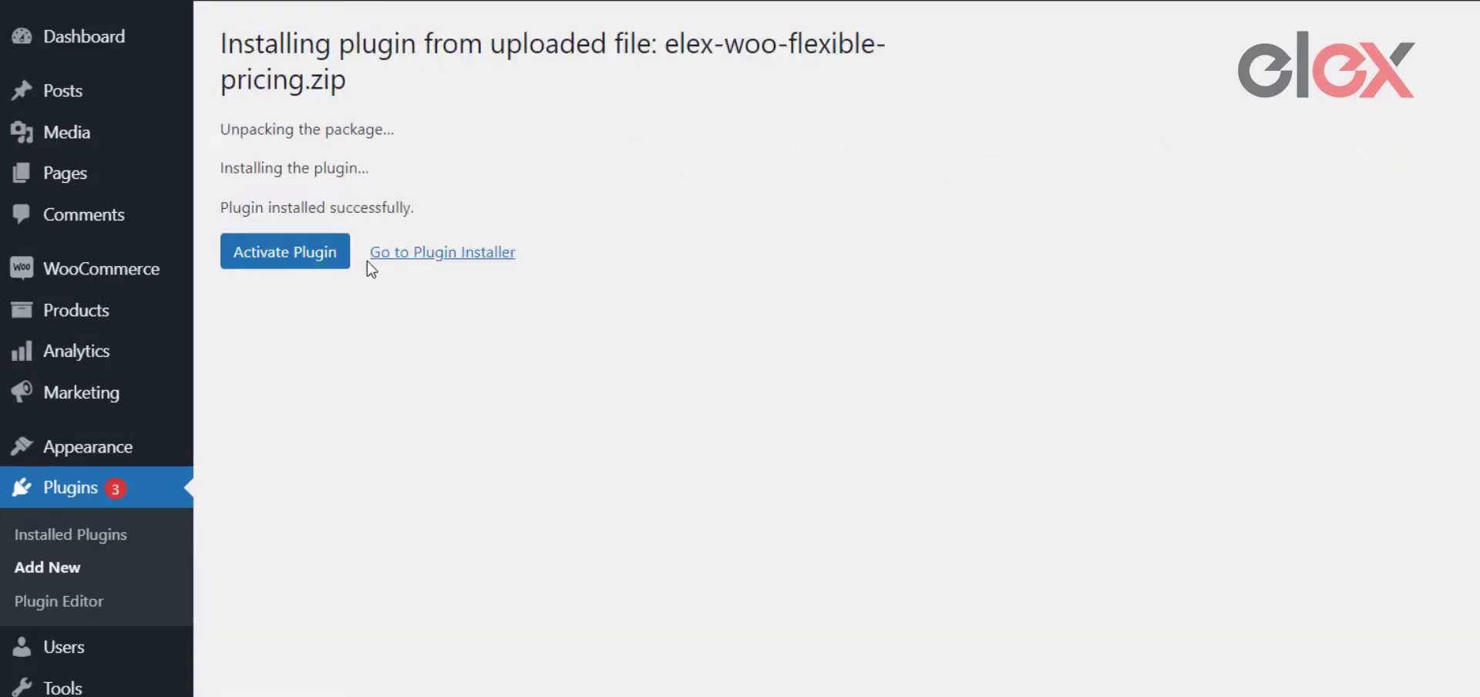
Step: Activate the plugin and show the Name Your Price tab in WooCommerce Settings
left_click(337, 263)
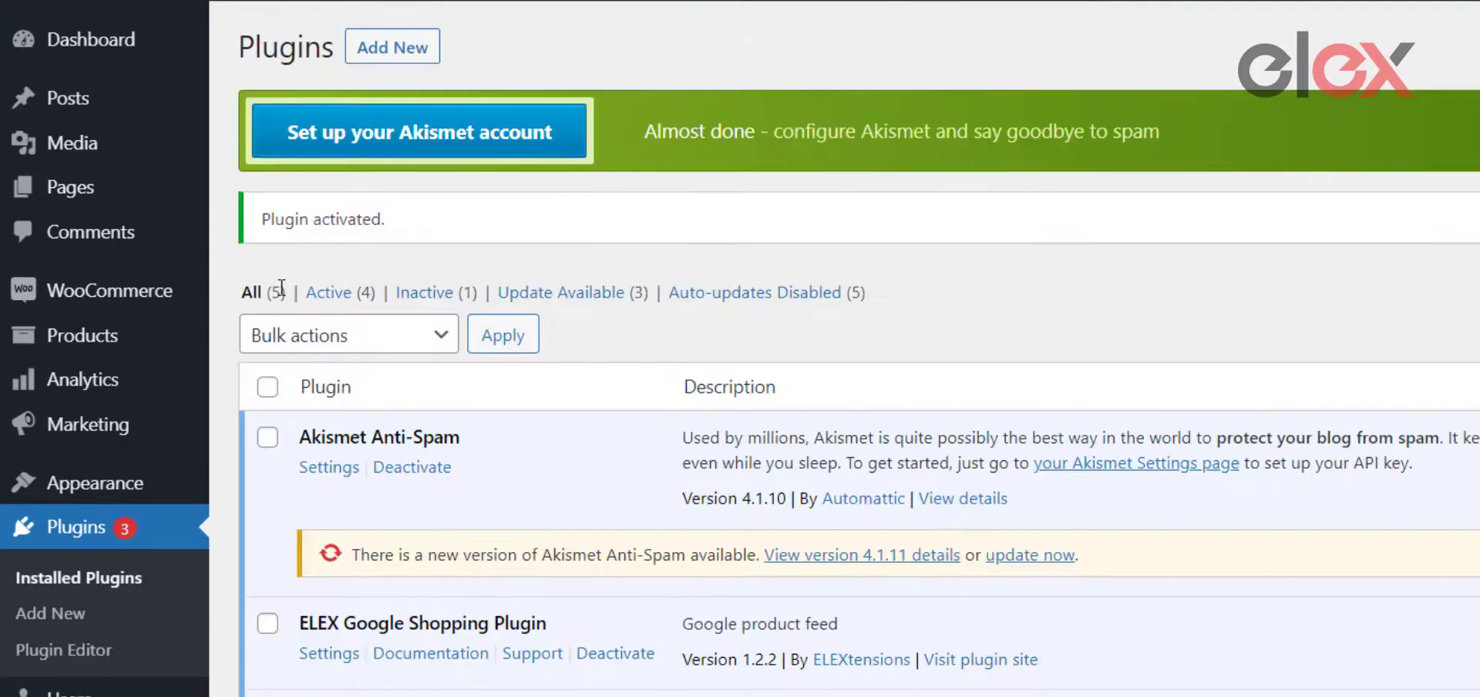
mouse_move(100, 268)
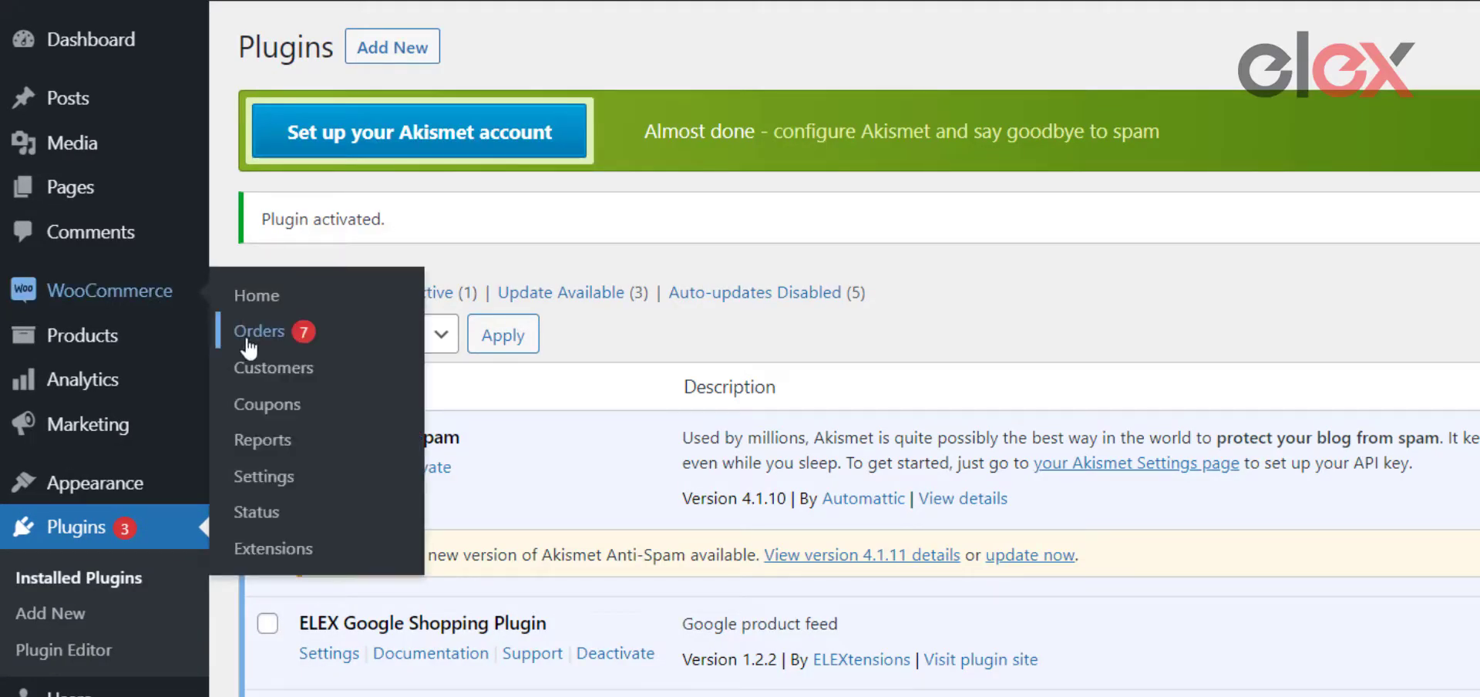
left_click(285, 476)
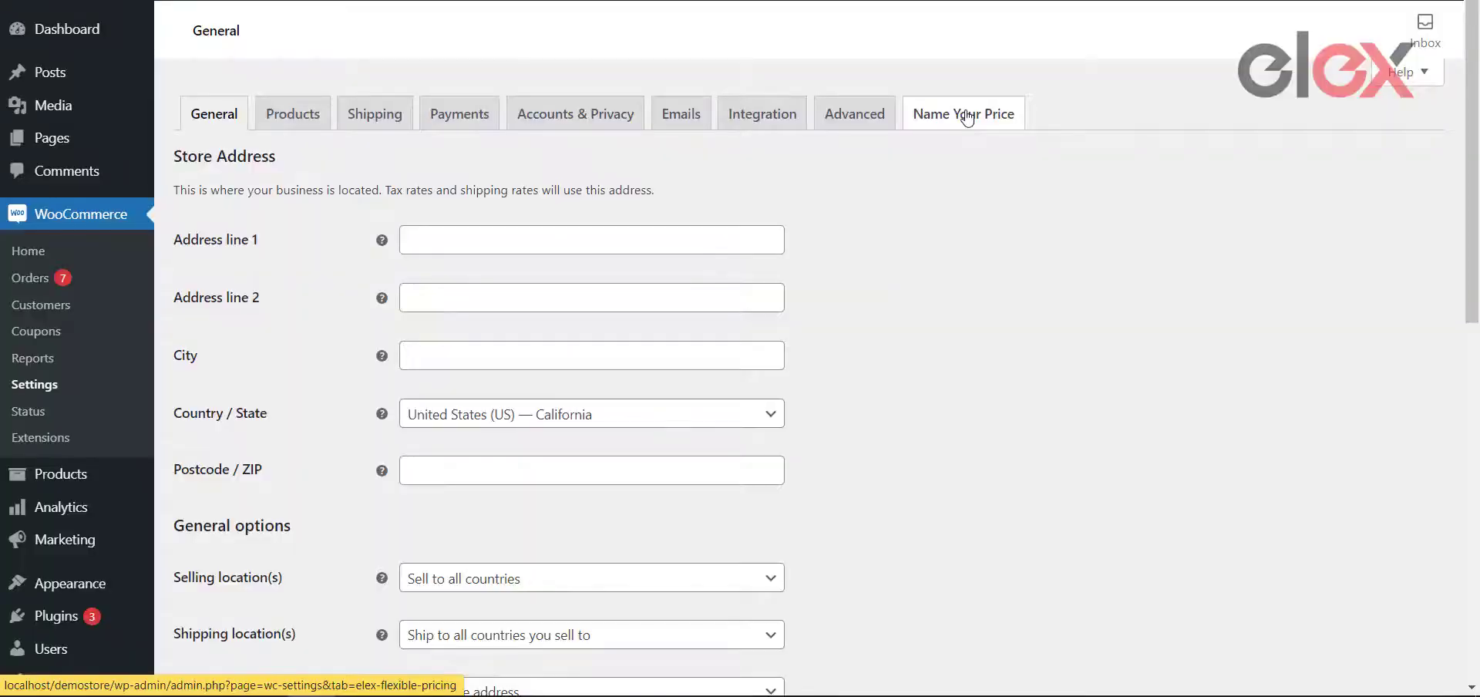
left_click(966, 115)
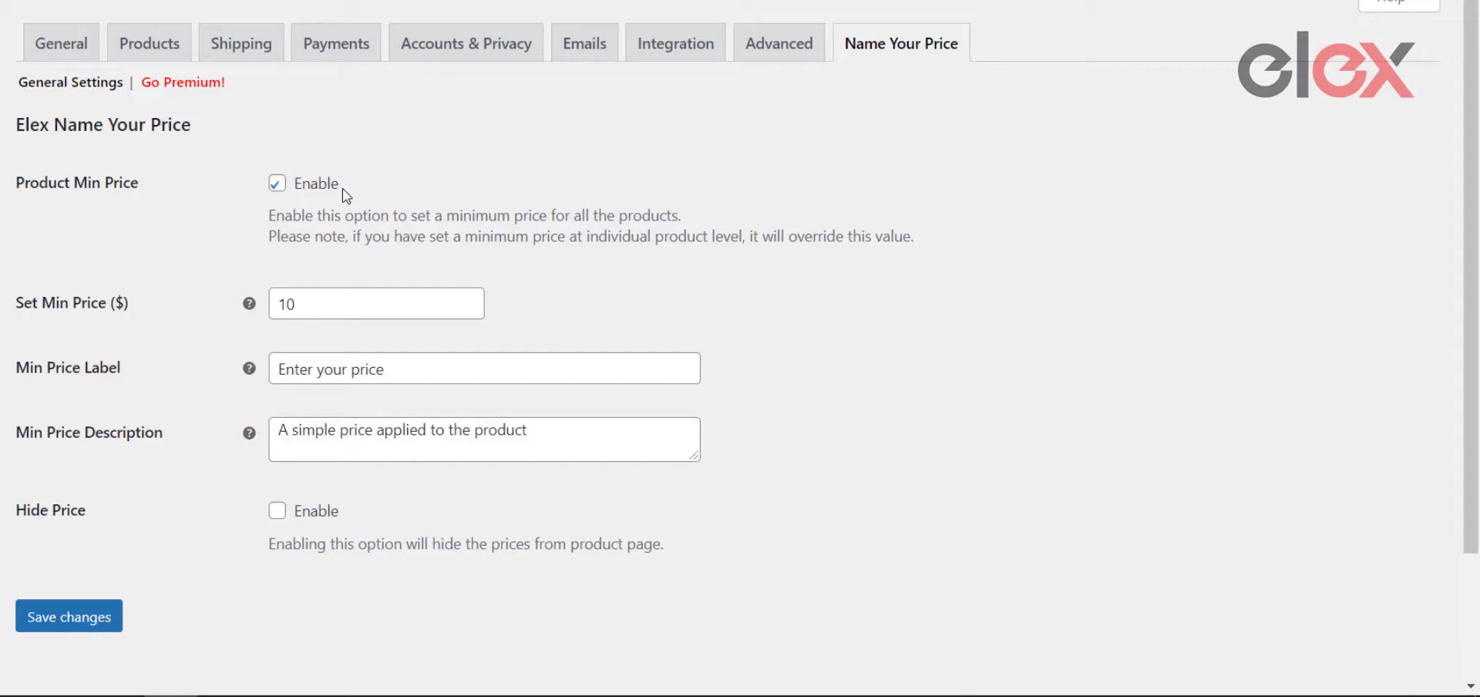
mouse_move(366, 304)
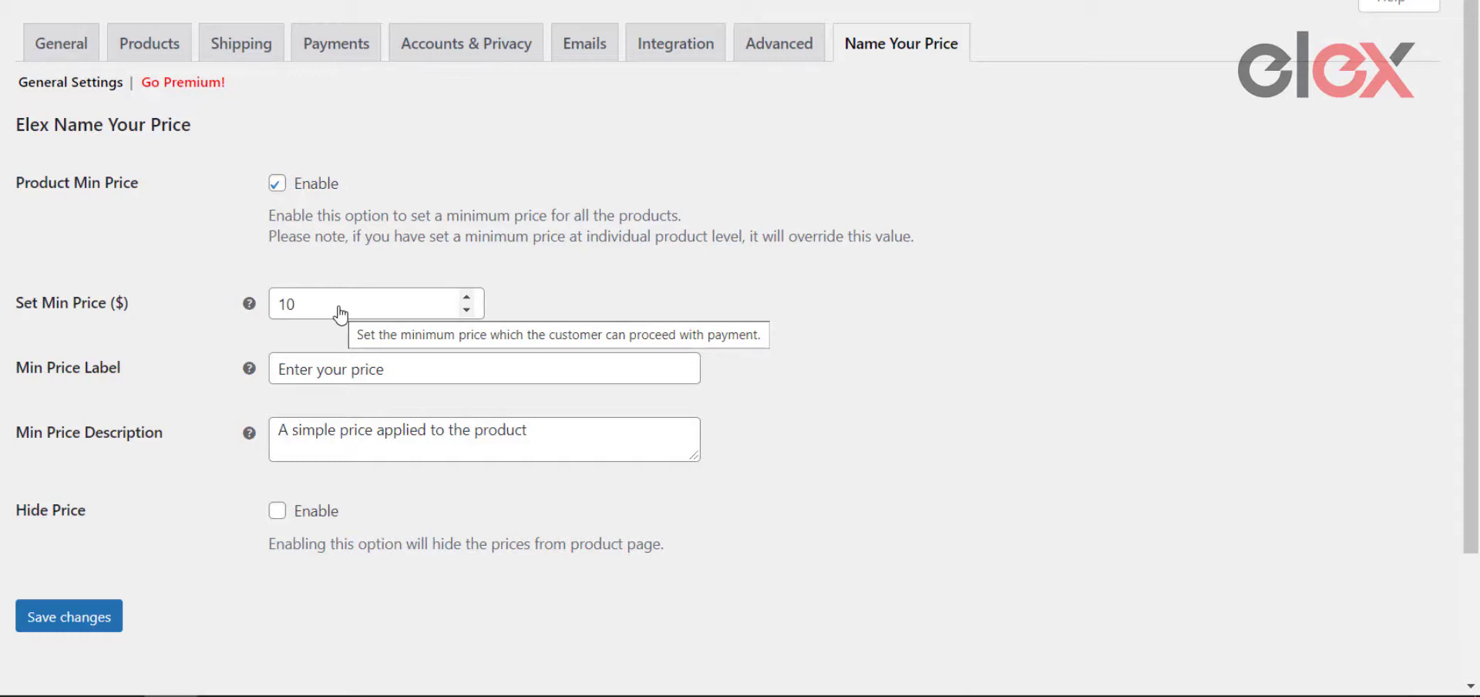
left_click(340, 312)
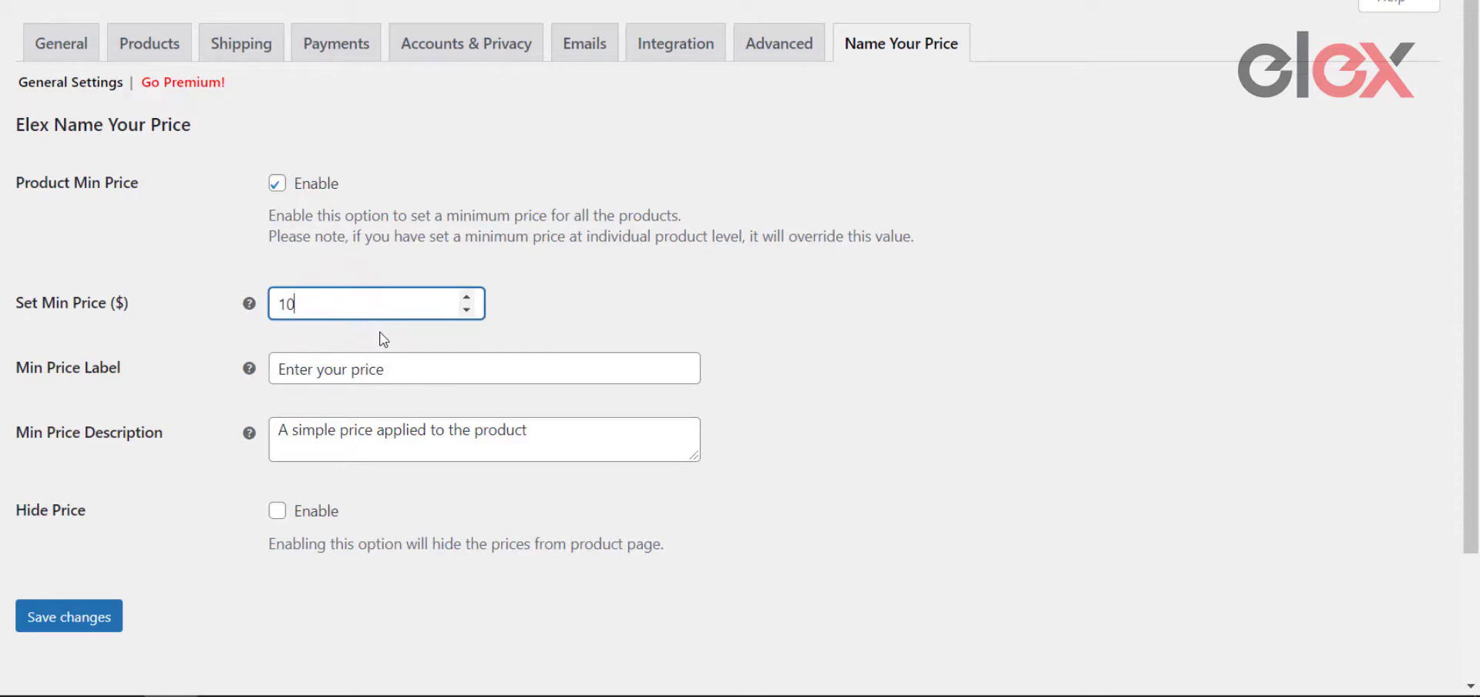
left_click(401, 367)
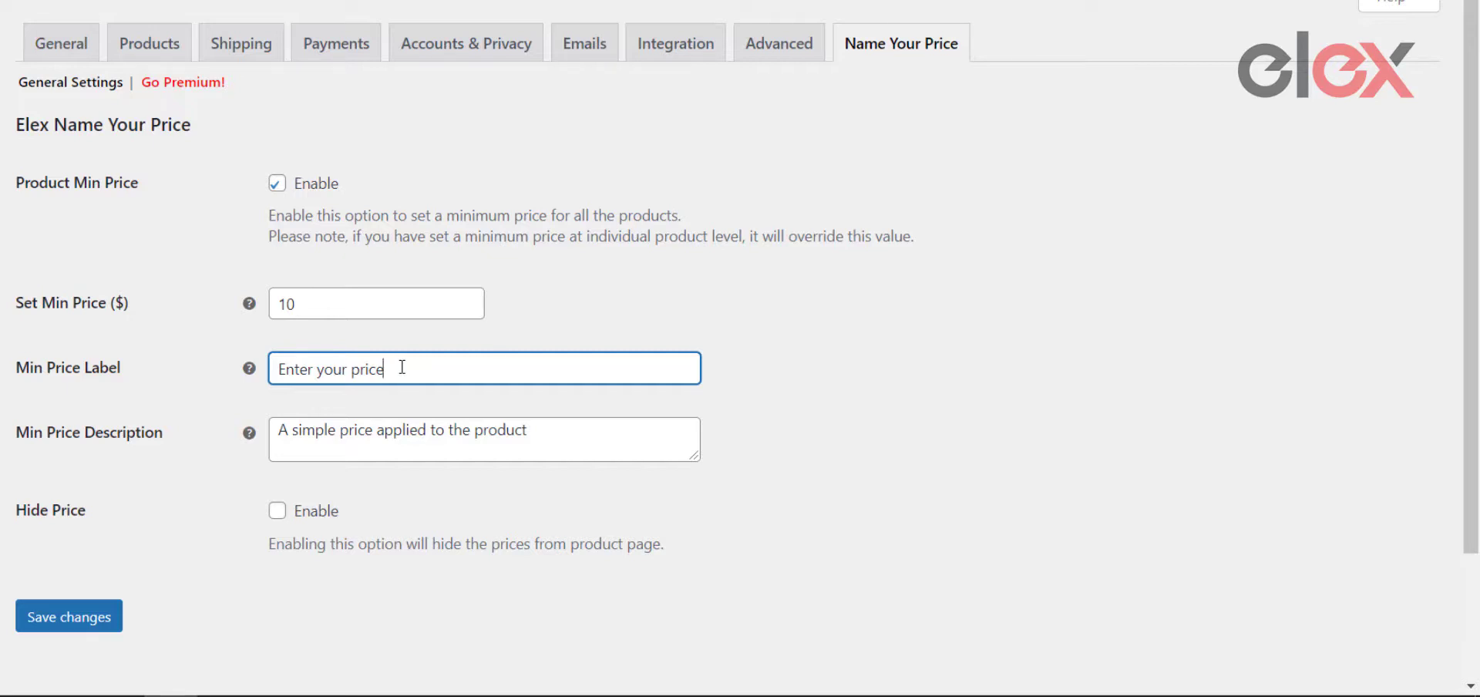
Step: Check the Min Price Description text in the Name Your Price settings
left_click(554, 436)
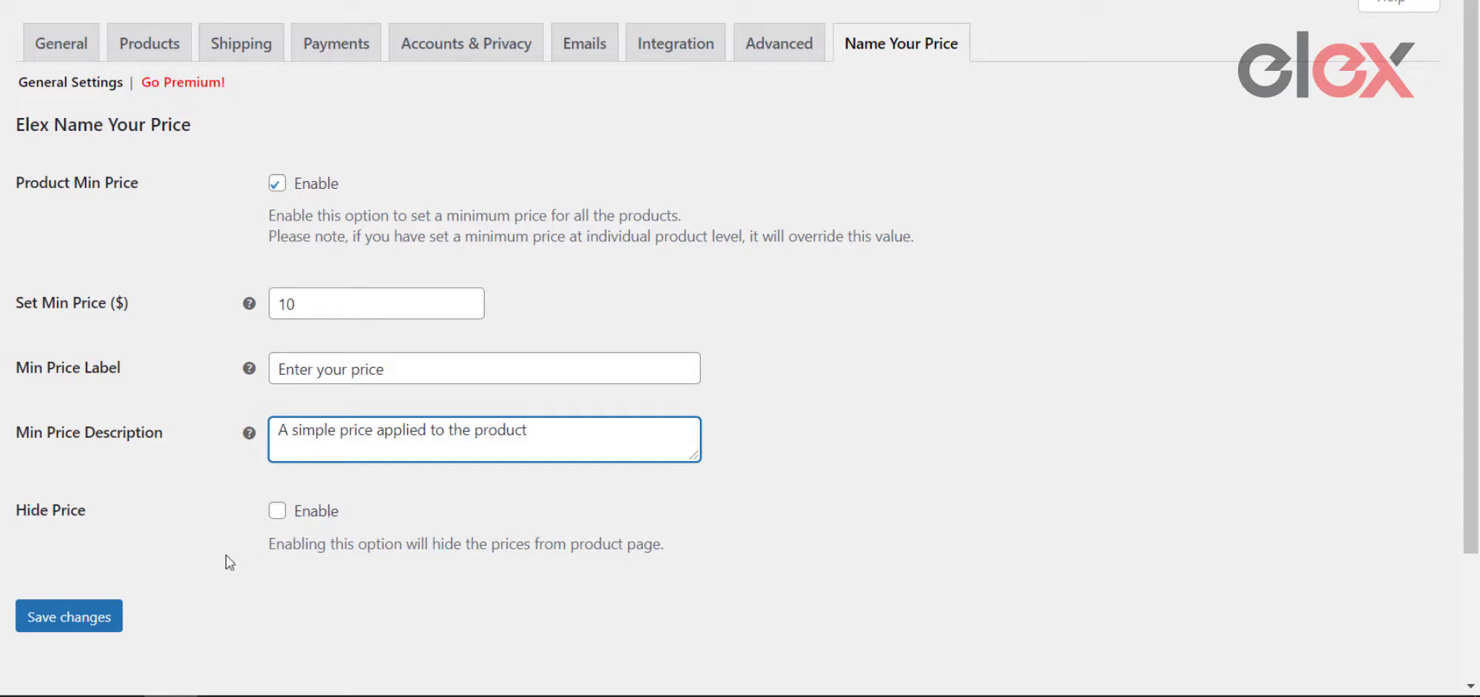
Step: Save the Name Your Price settings and open the Flying Ninja product from the shop
left_click(116, 634)
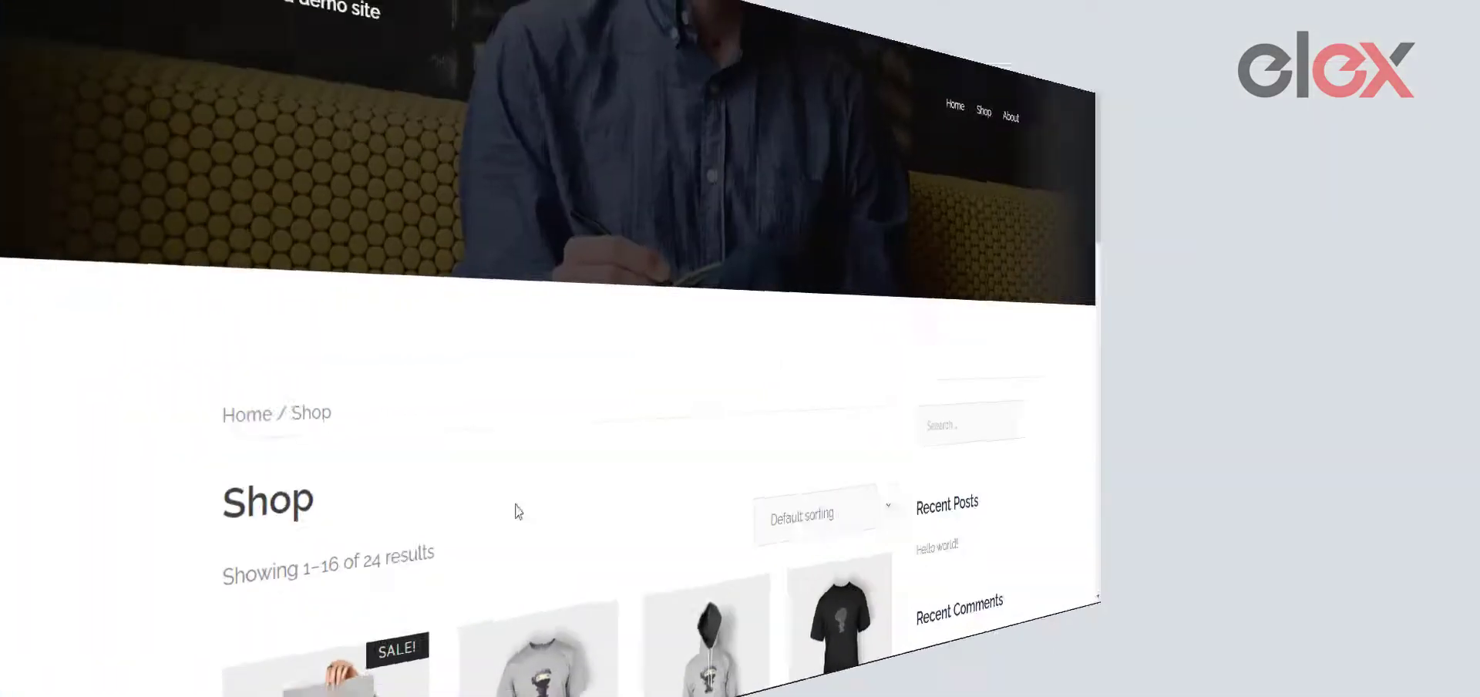
scroll(452, 489, "down", 4)
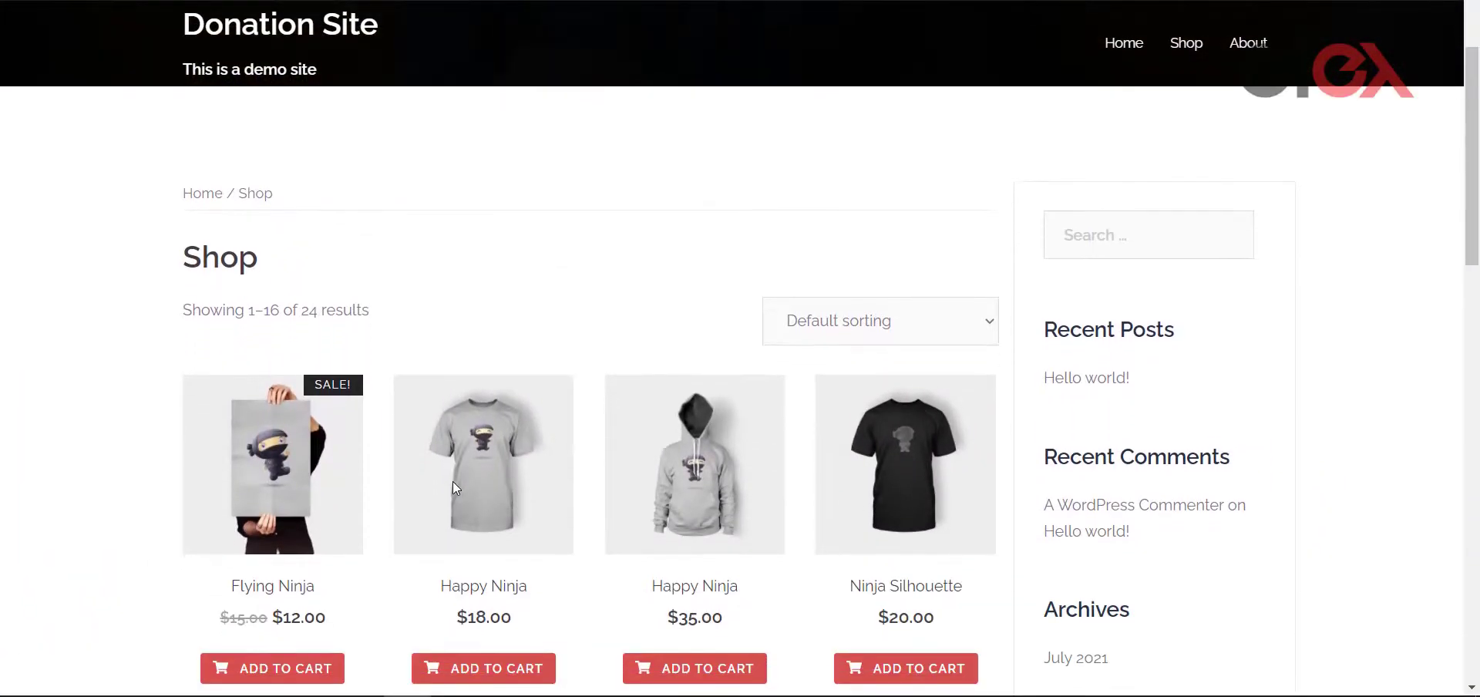
scroll(453, 485, "down", 2)
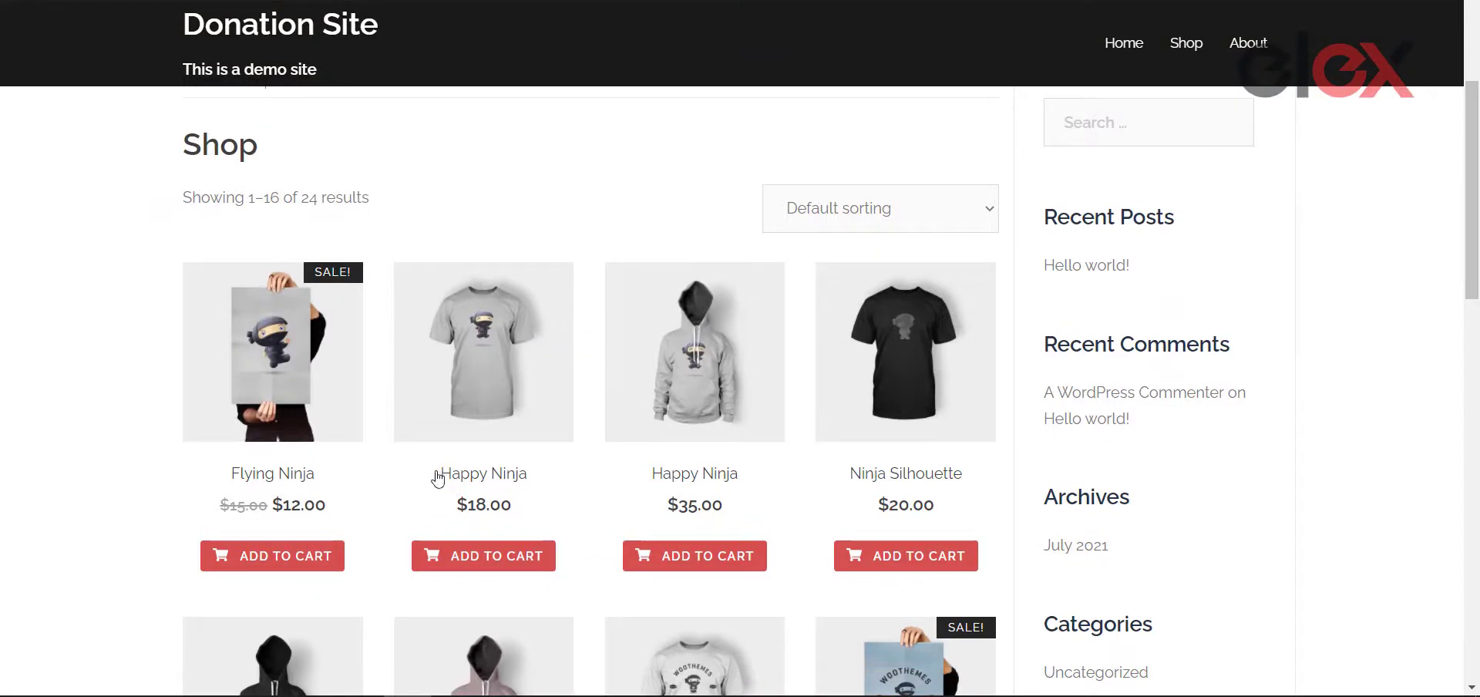
left_click(338, 413)
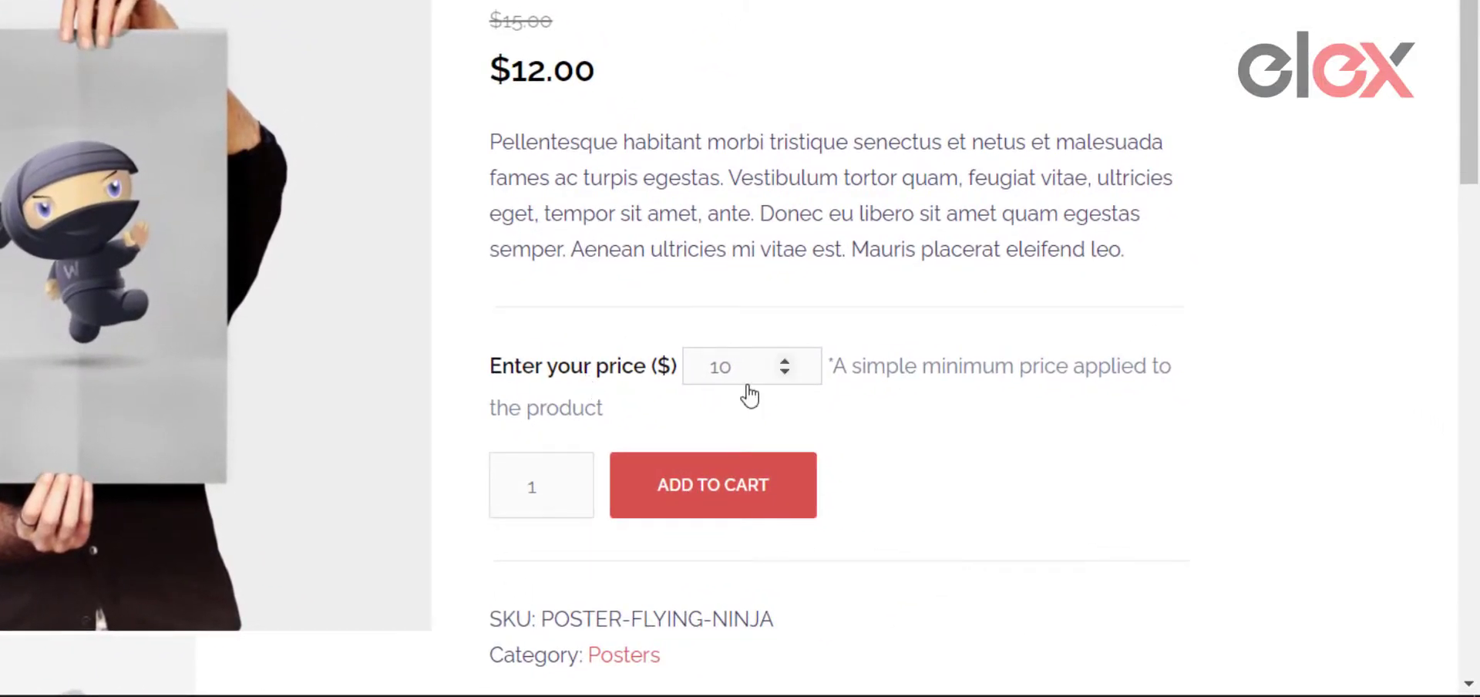
mouse_move(749, 367)
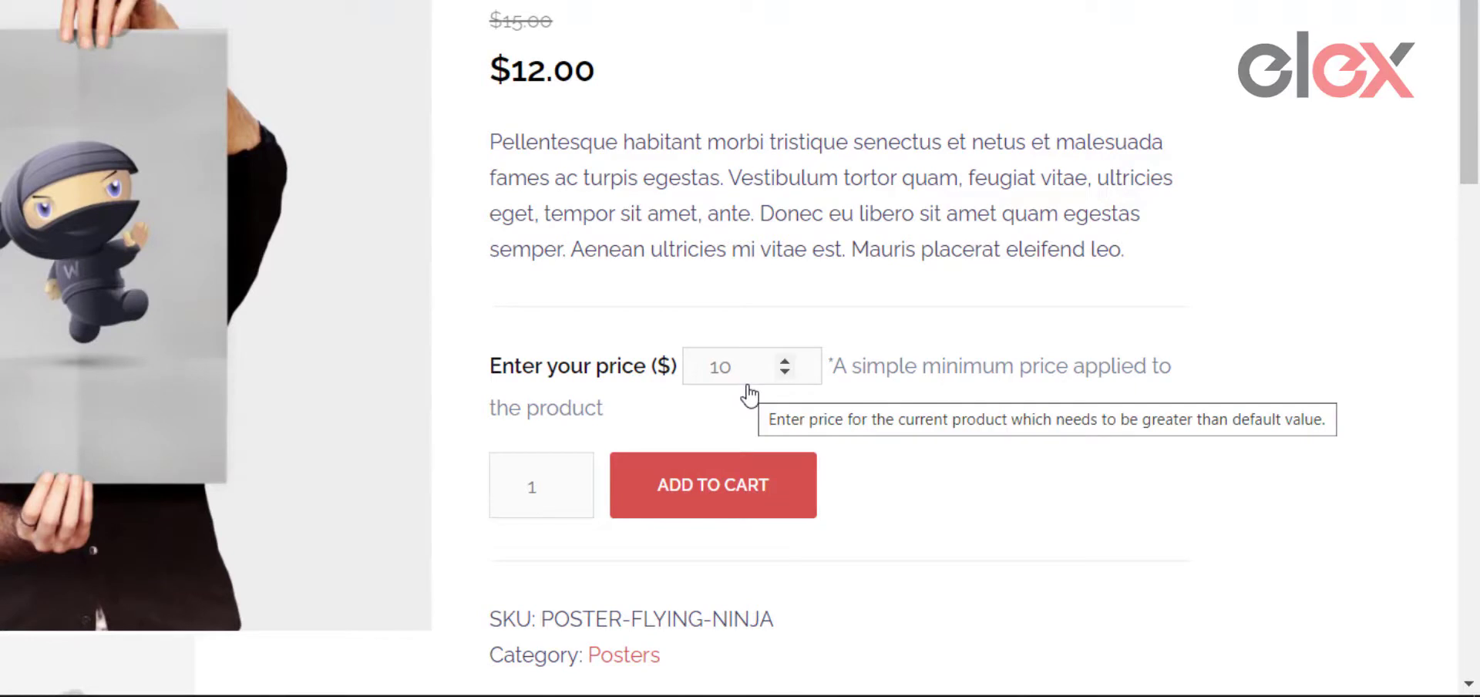
Step: Apply a customer price of 10 in Flying Ninja's Enter your price box
left_click(752, 378)
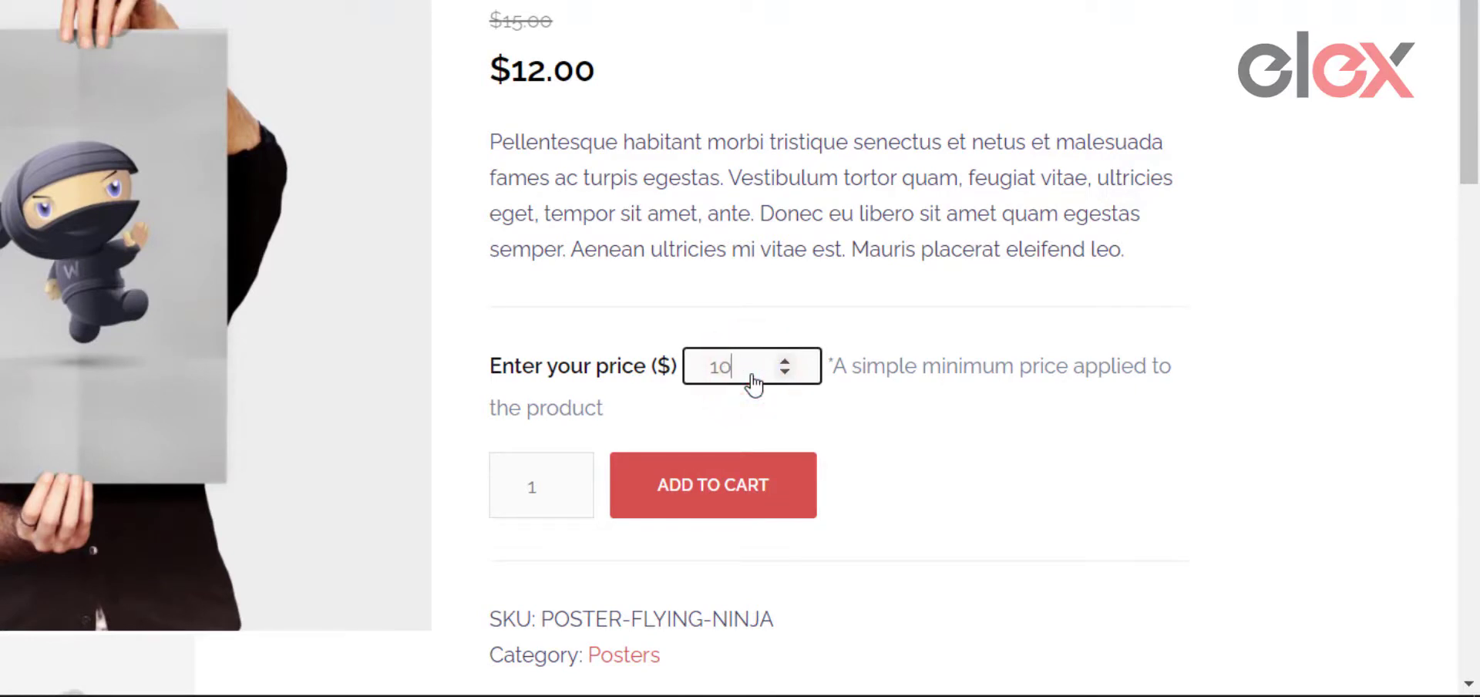
left_click(872, 378)
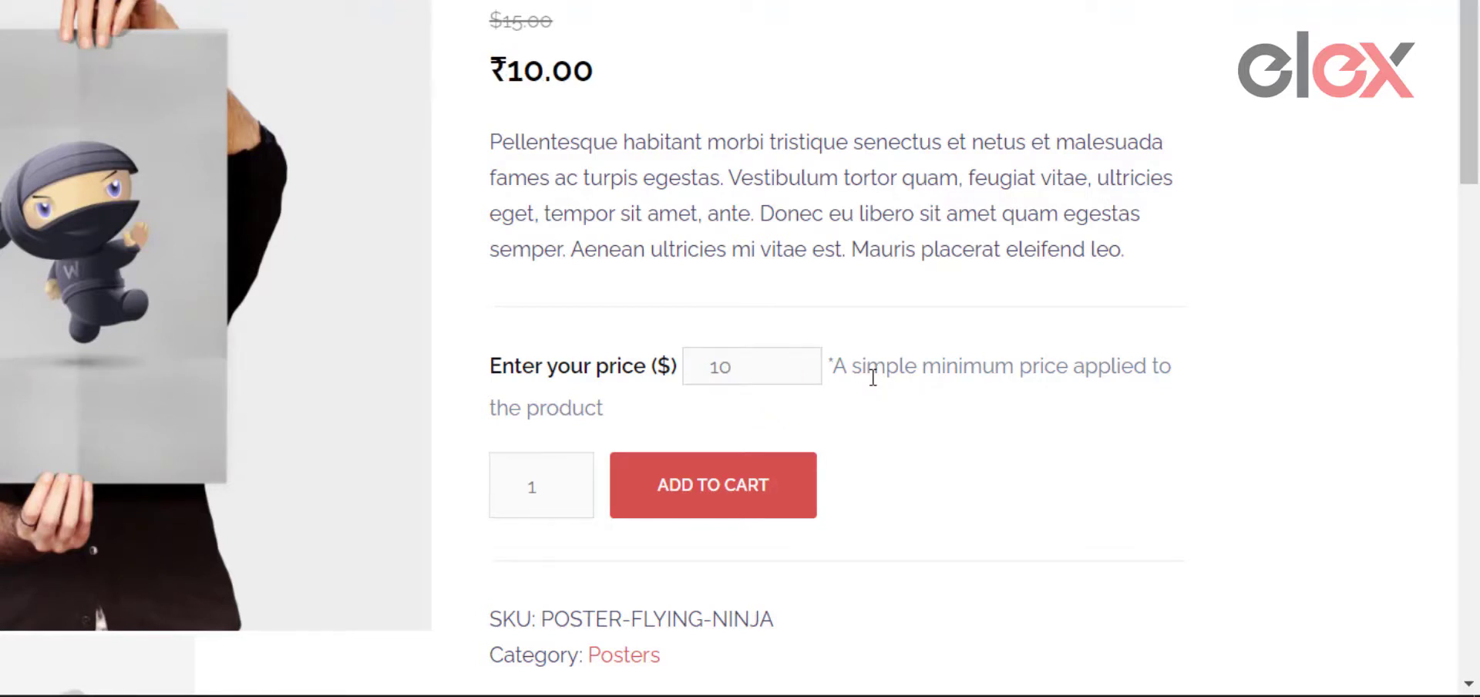